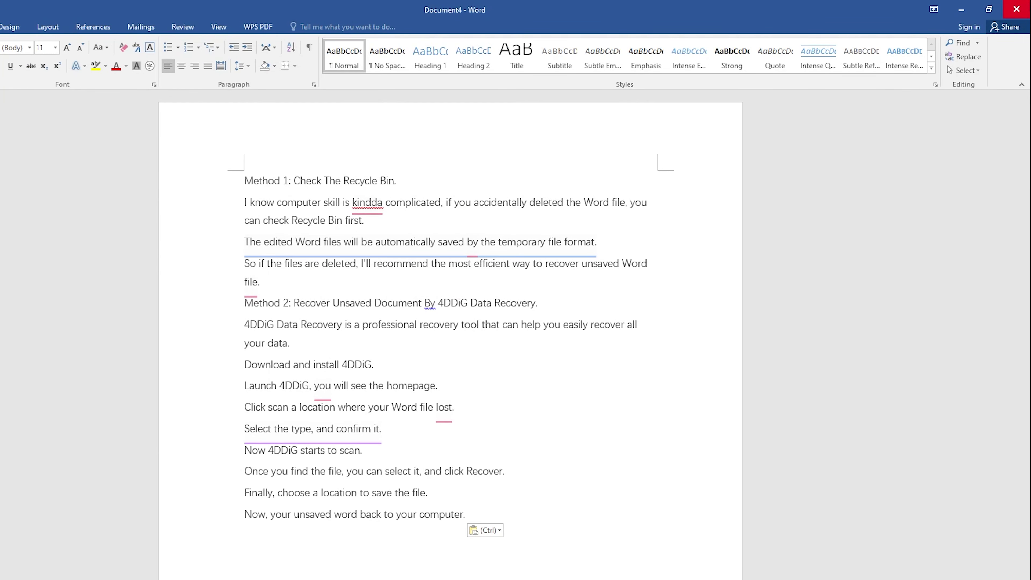
Close the Document4 window without saving so Word asks about saving changes
click(1017, 8)
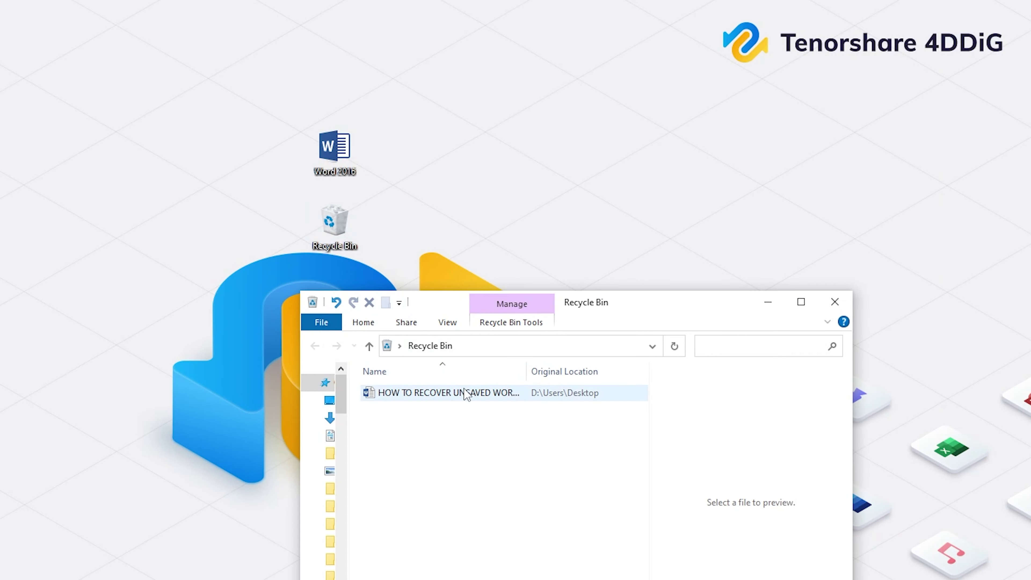
Drag the deleted Word document from the Recycle Bin onto the desktop to restore it
drag(466, 393, 452, 238)
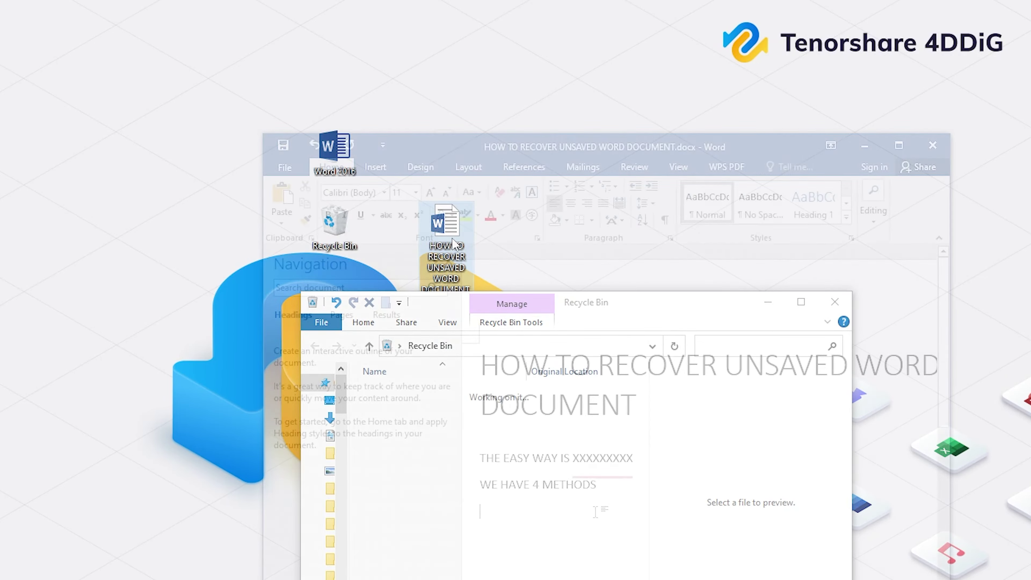
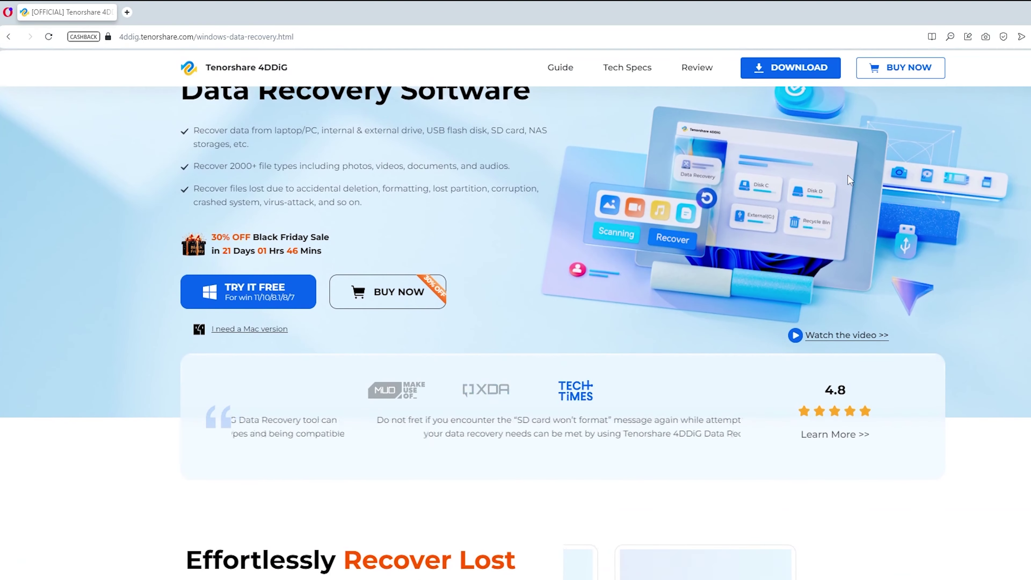
Download the 4DDiG Windows installer from the product page, run it and install the program
scroll(847, 175, down, 6)
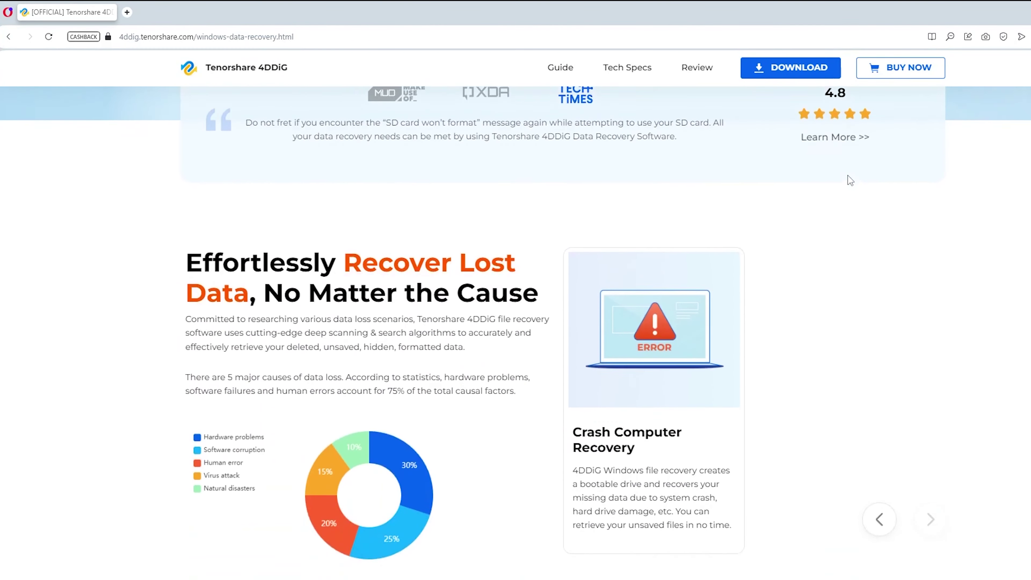
scroll(849, 180, down, 5)
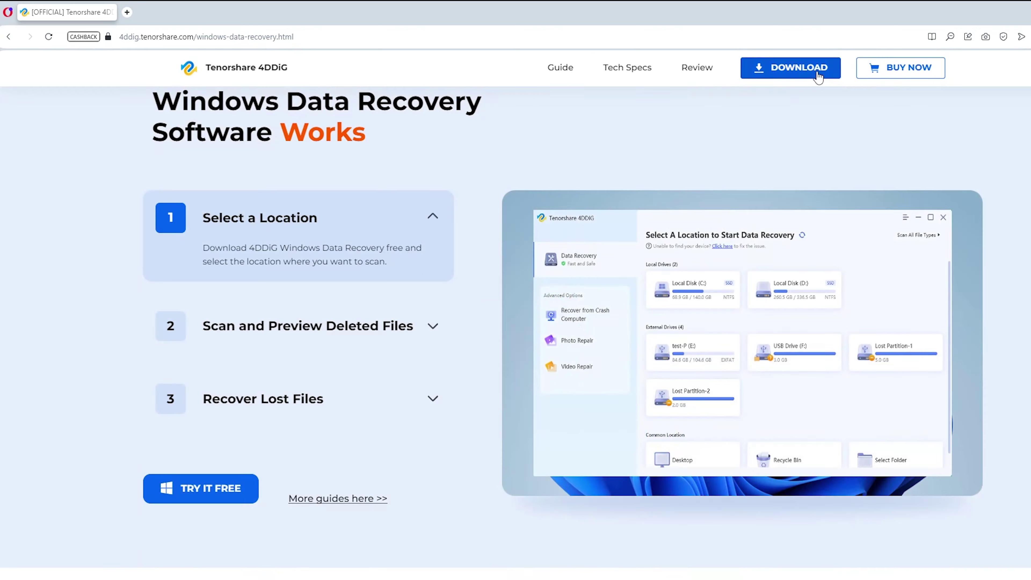
click(818, 76)
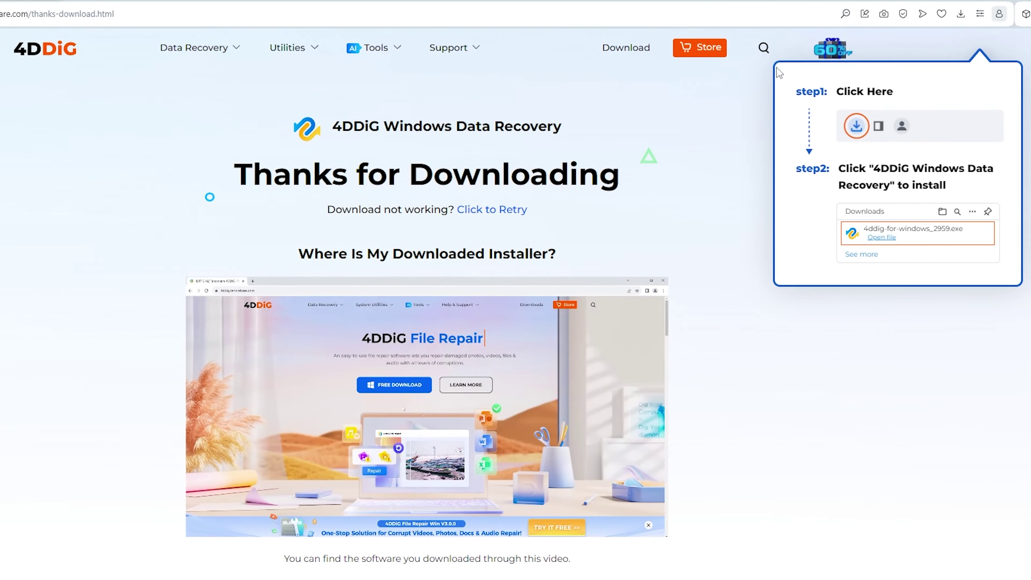
click(546, 326)
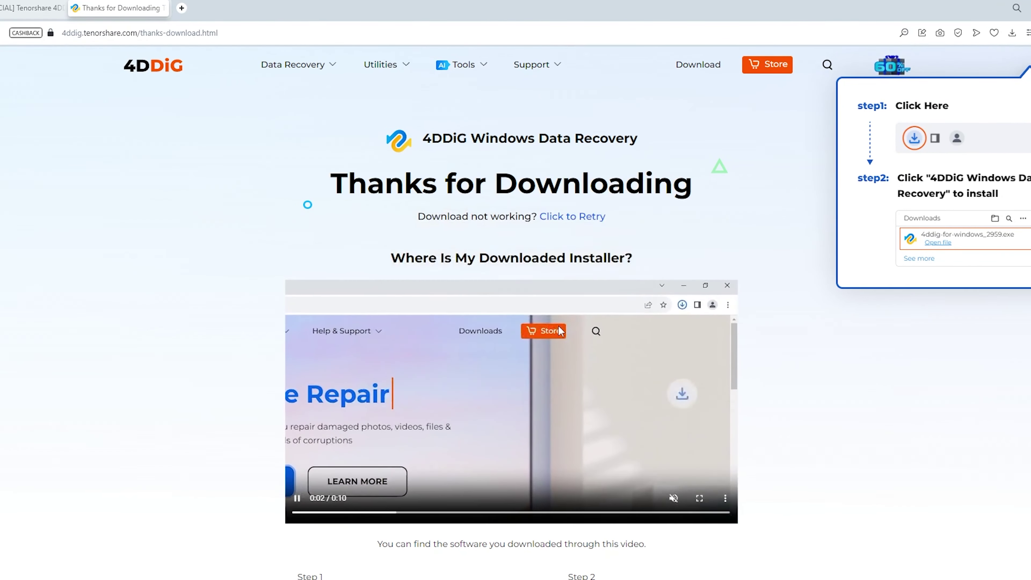
click(555, 344)
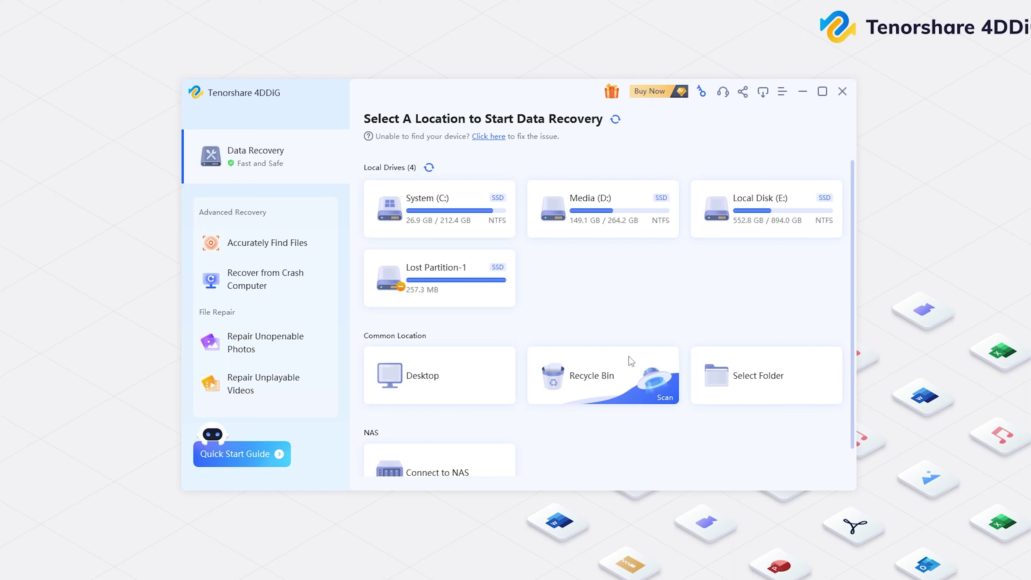
Rescan the Recycle Bin in 4DDiG with Photo, Video, Others and Audio excluded, documents only
click(665, 396)
click(506, 357)
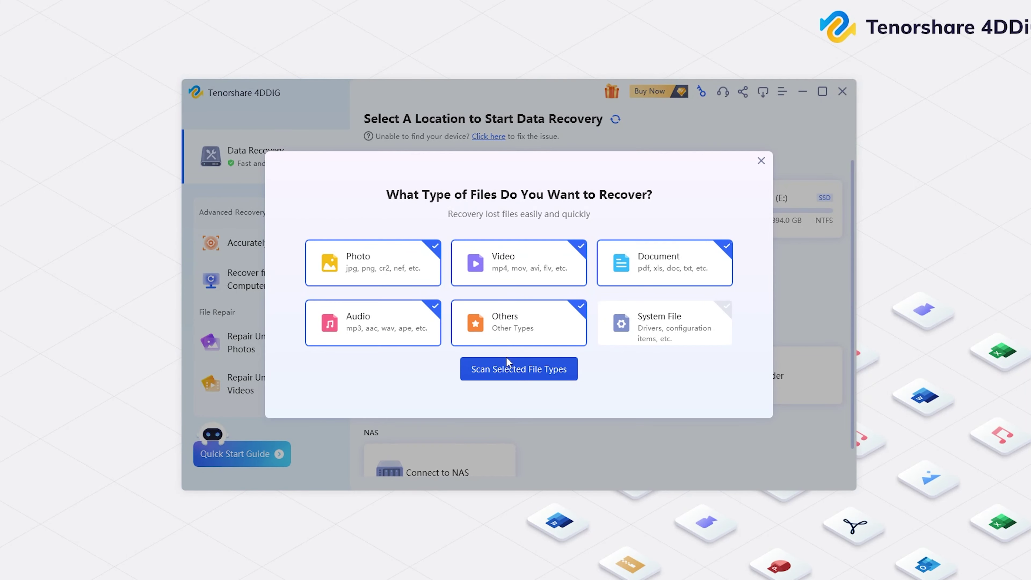
click(408, 279)
click(509, 271)
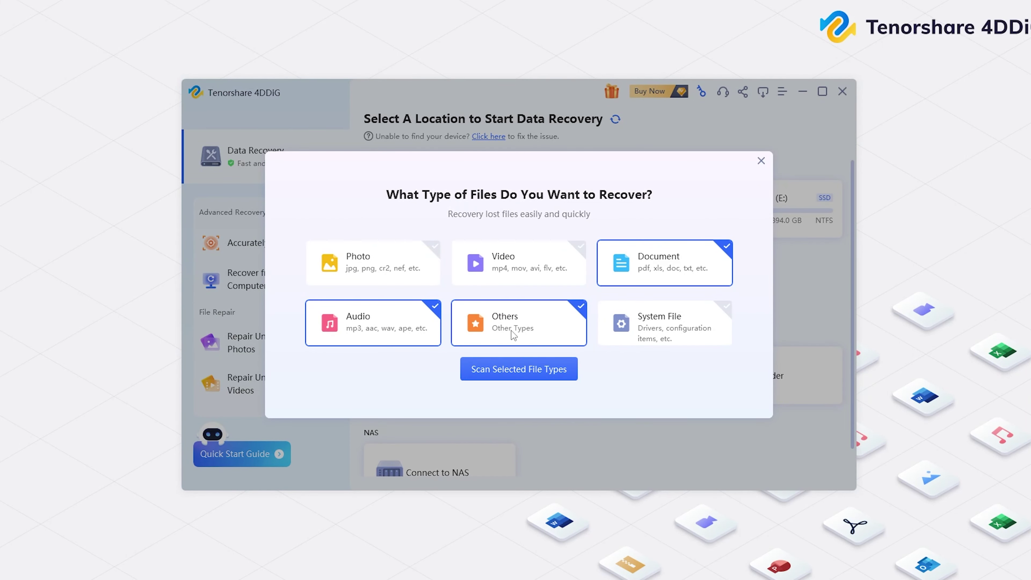
click(513, 327)
click(414, 331)
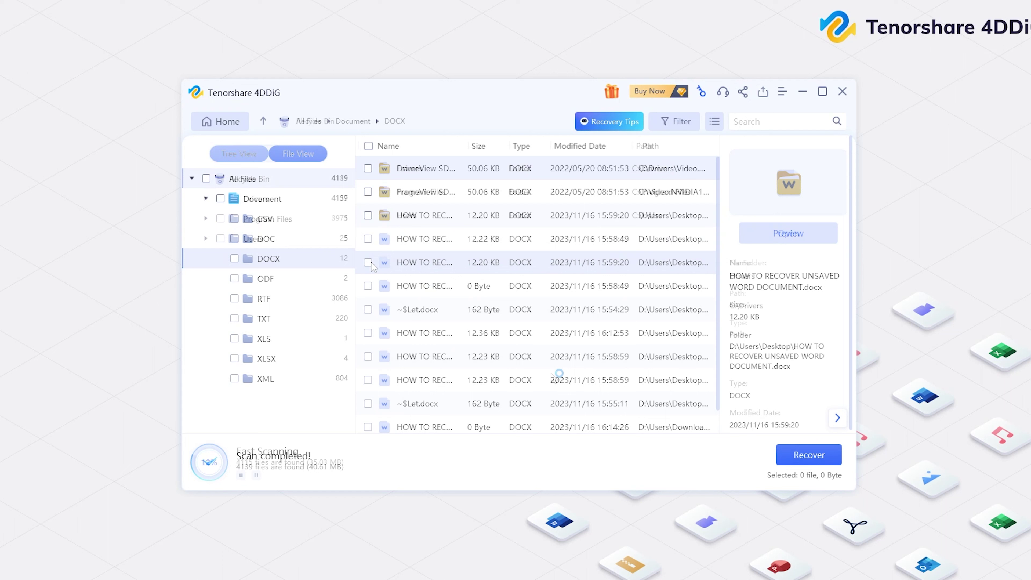
Recover the 12.20 KB DOCX to the Desktop, accepting the lost-partition warnings
click(368, 262)
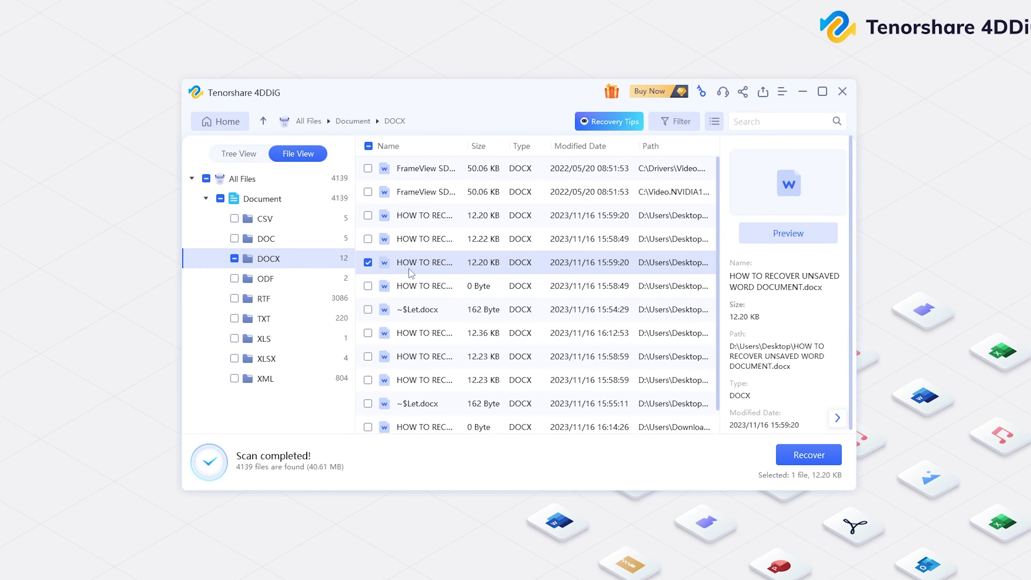
click(798, 458)
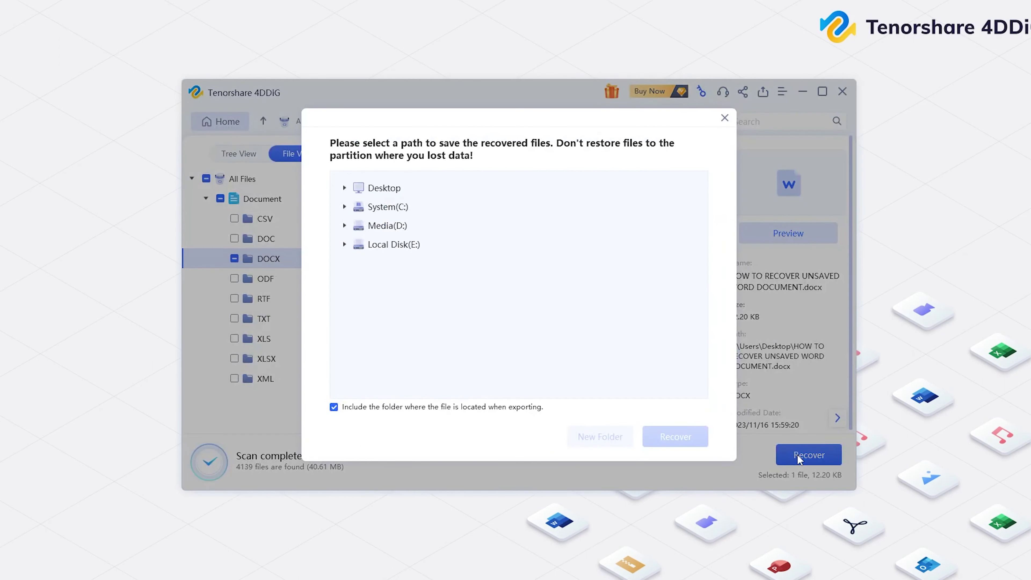
click(385, 190)
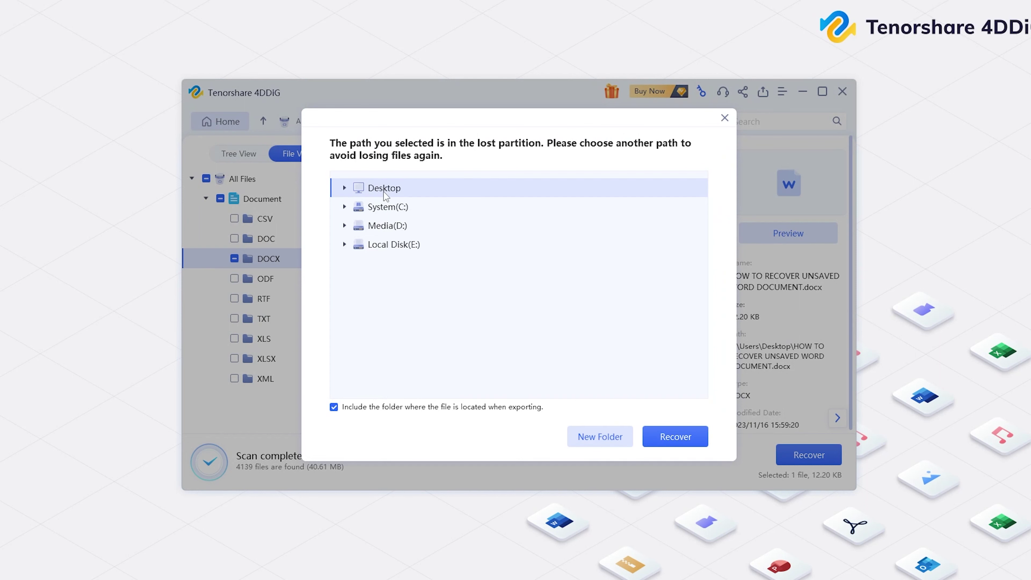
click(688, 439)
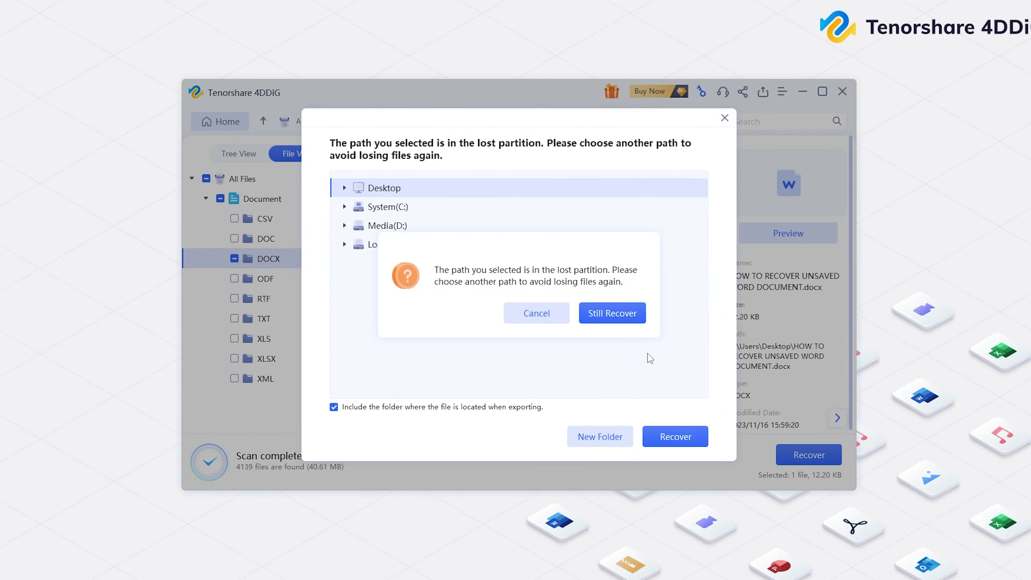
click(623, 319)
click(613, 315)
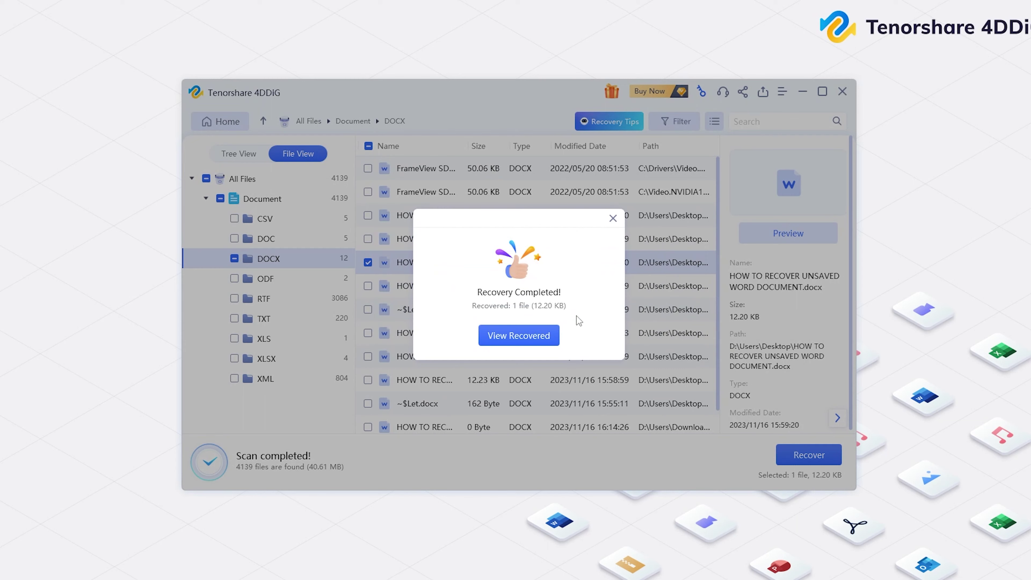
Open the recovered file from the Document > DOCX folder in Word
click(555, 335)
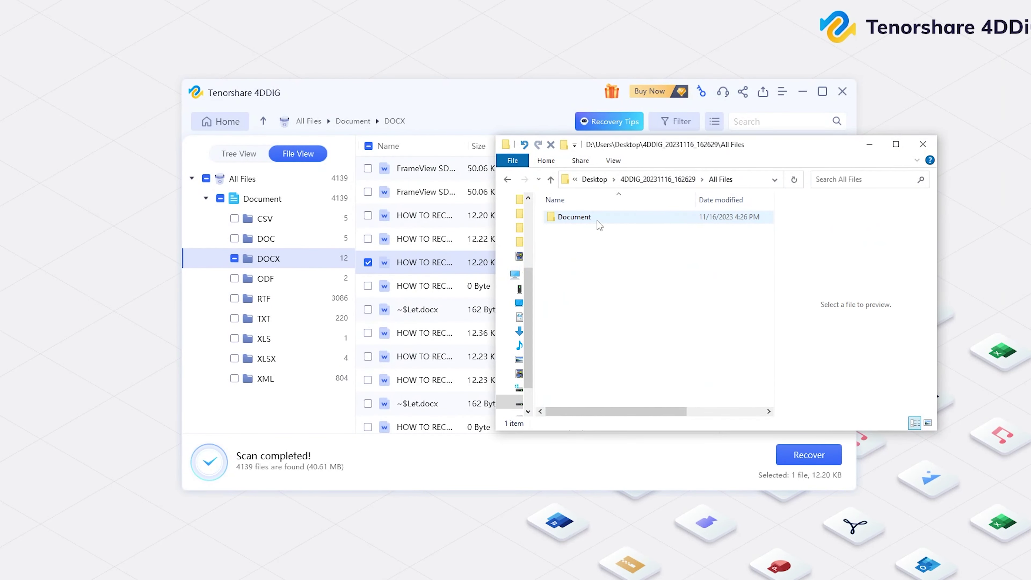
double_click(598, 225)
double_click(583, 219)
double_click(583, 218)
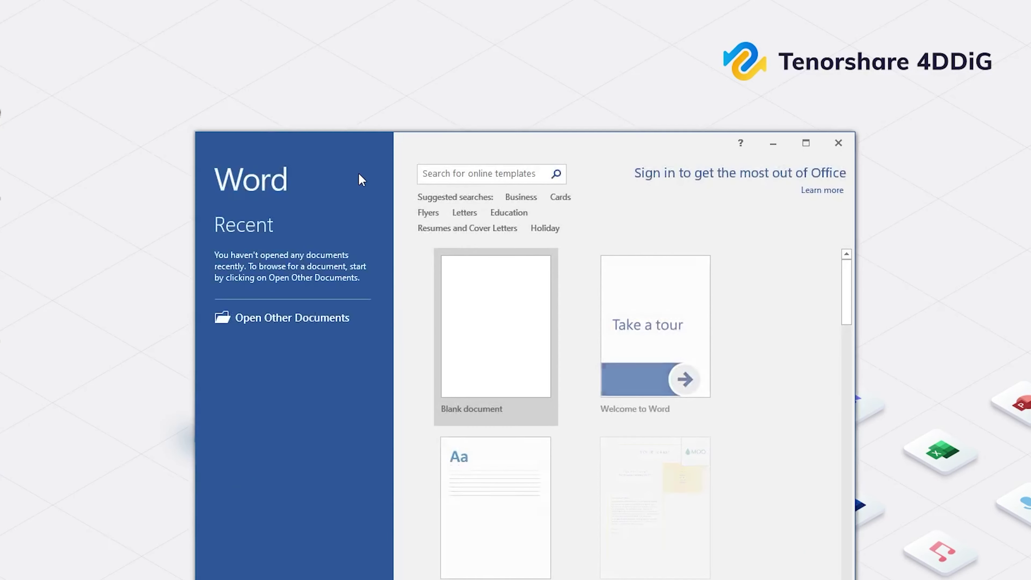
From a blank document, open the unsaved .asd draft via Info > Manage Document > Recover Unsaved Documents
click(501, 309)
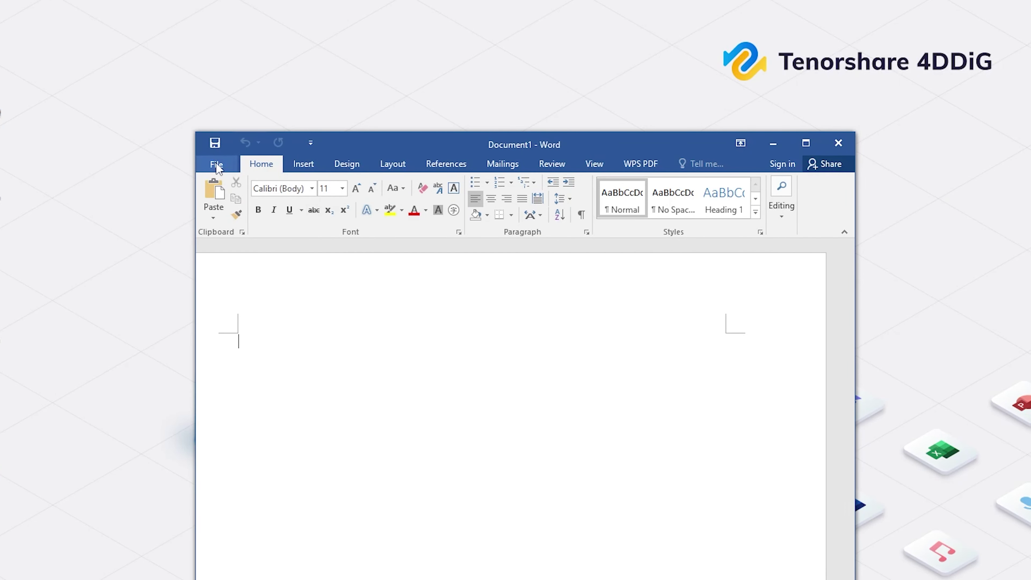
click(215, 164)
click(223, 199)
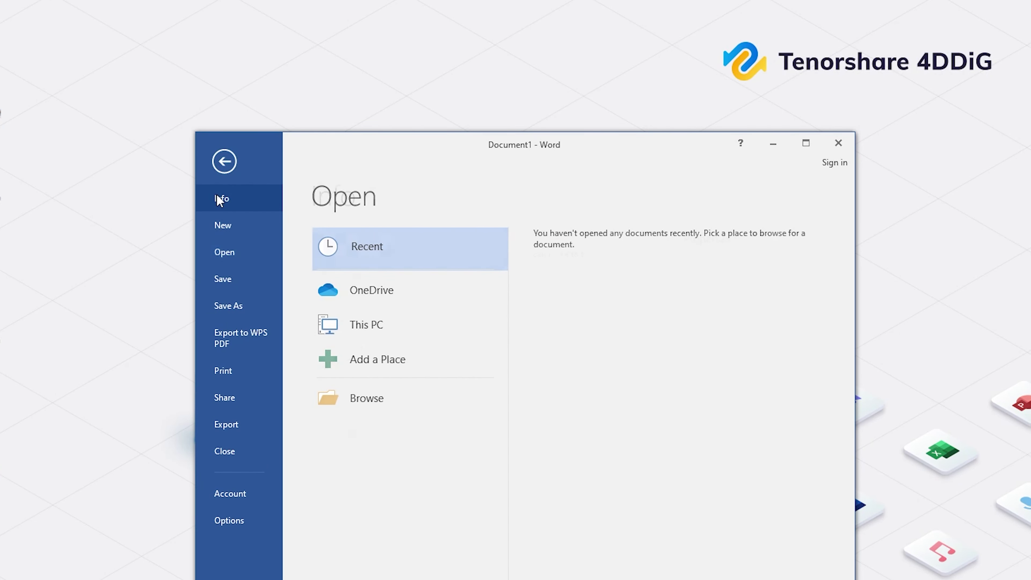
click(366, 444)
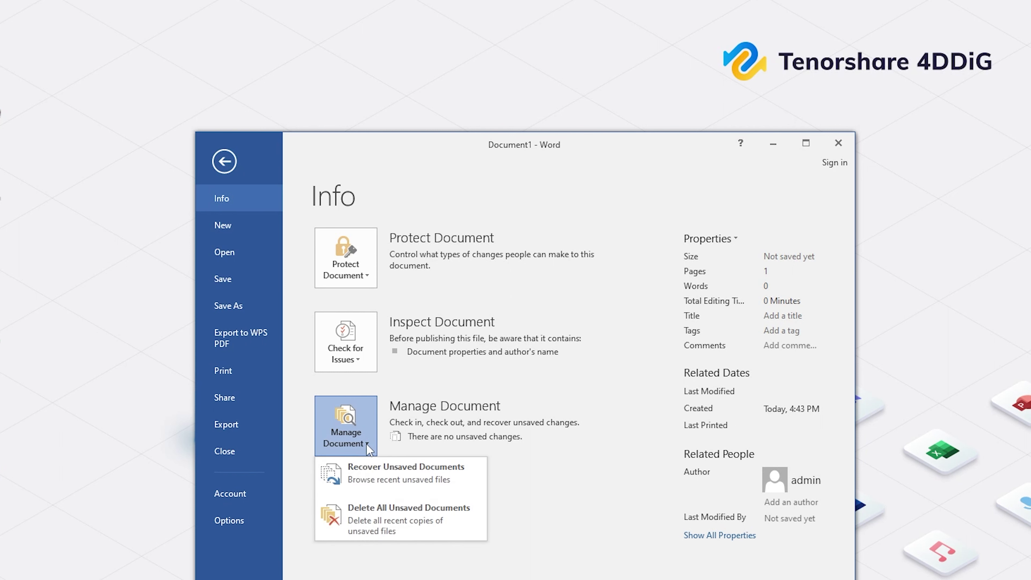
click(373, 475)
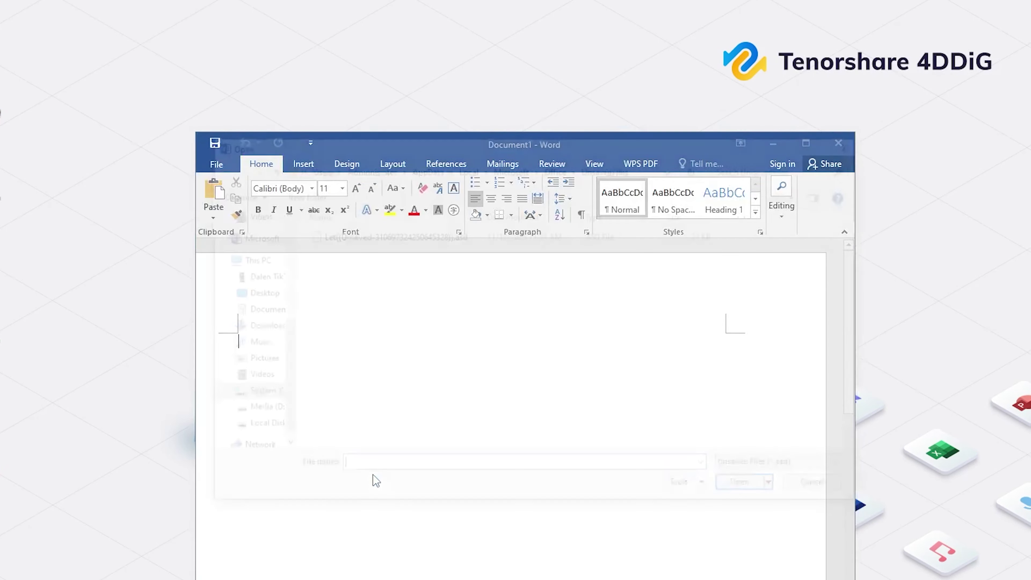
click(358, 238)
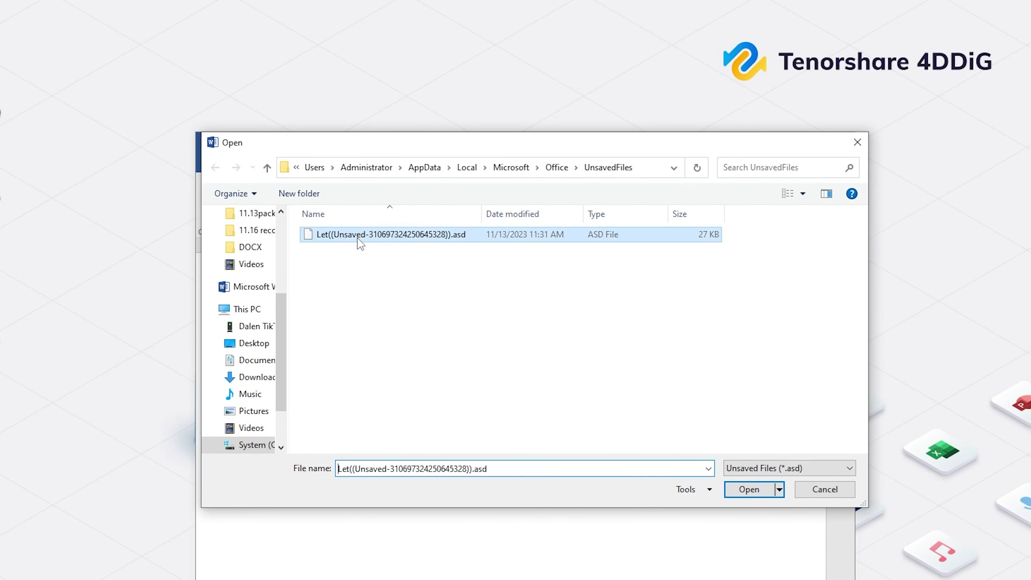
click(748, 489)
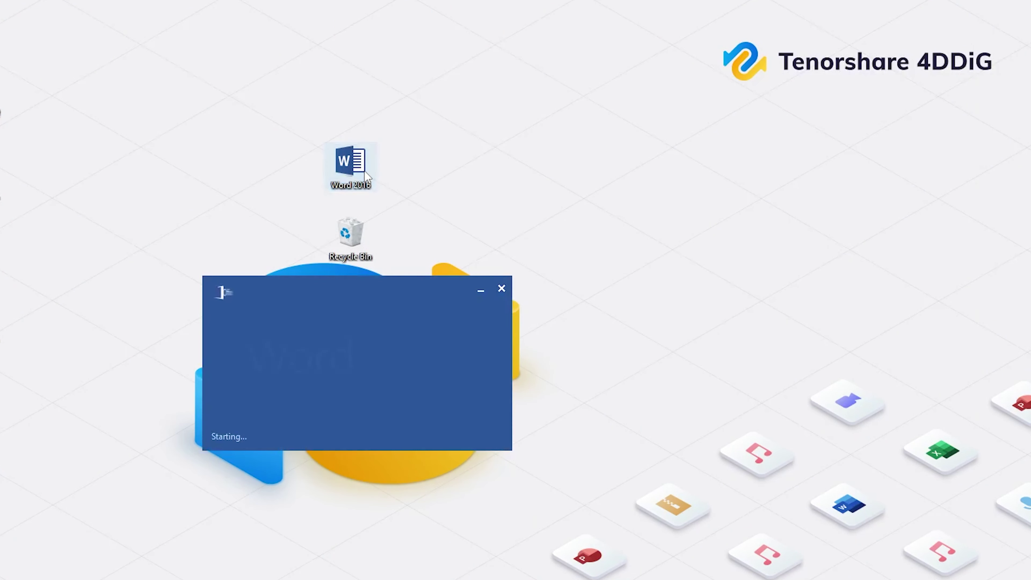
From a new blank document, copy the AutoRecover file location path in Word Options > Save
click(565, 289)
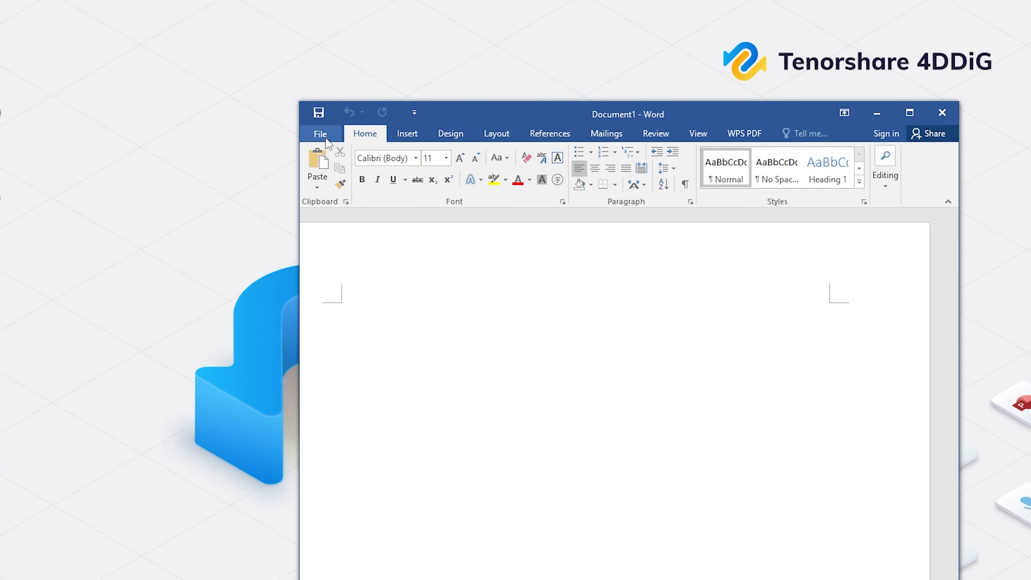
click(322, 134)
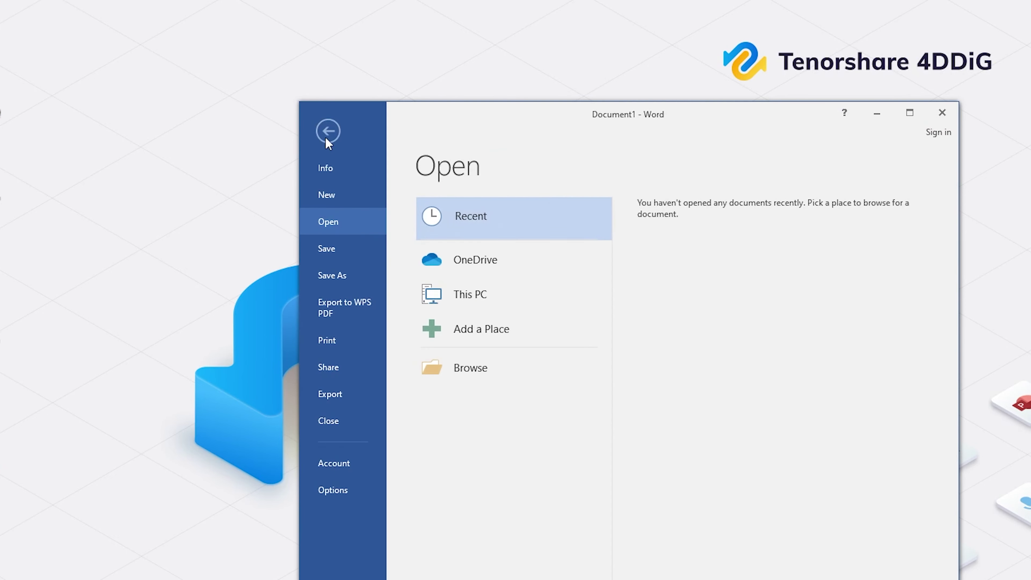
click(335, 489)
click(376, 274)
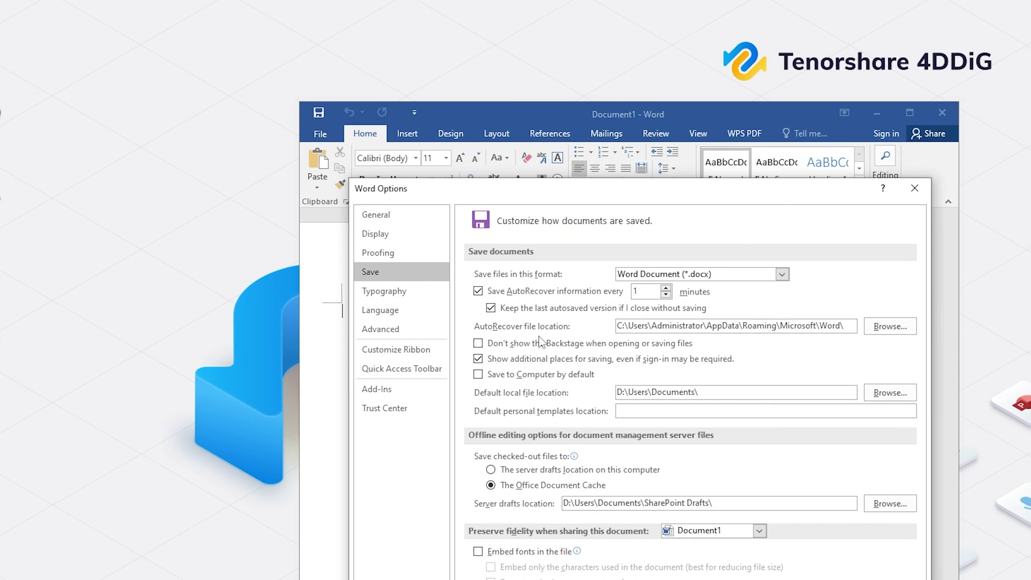
drag(848, 325, 611, 332)
key(ctrl+c)
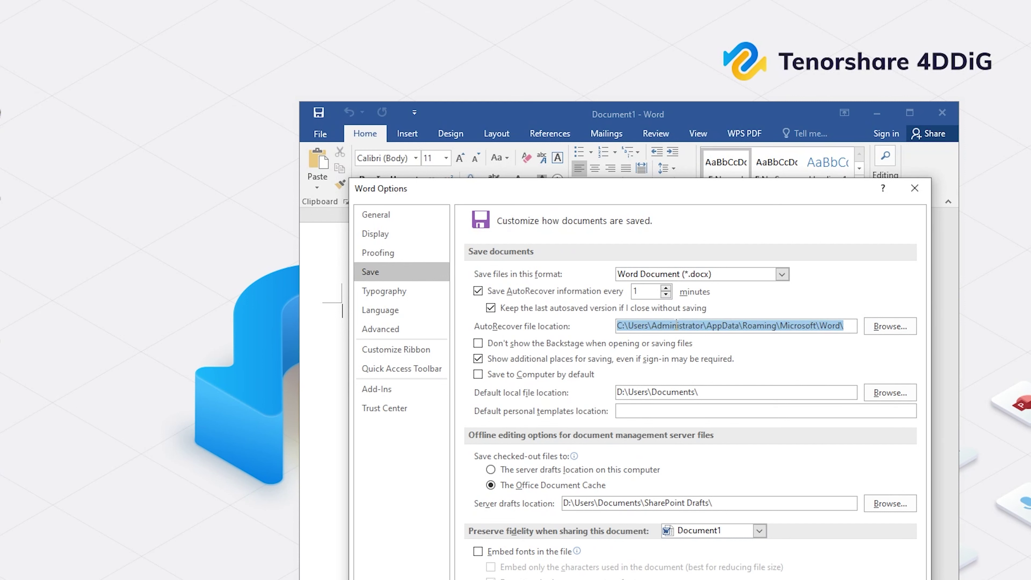
right_click(676, 325)
click(701, 350)
Paste the AutoRecover path into File Explorer and open the autosaved recovery document in Word
key(super+e)
click(575, 251)
key(ctrl+v)
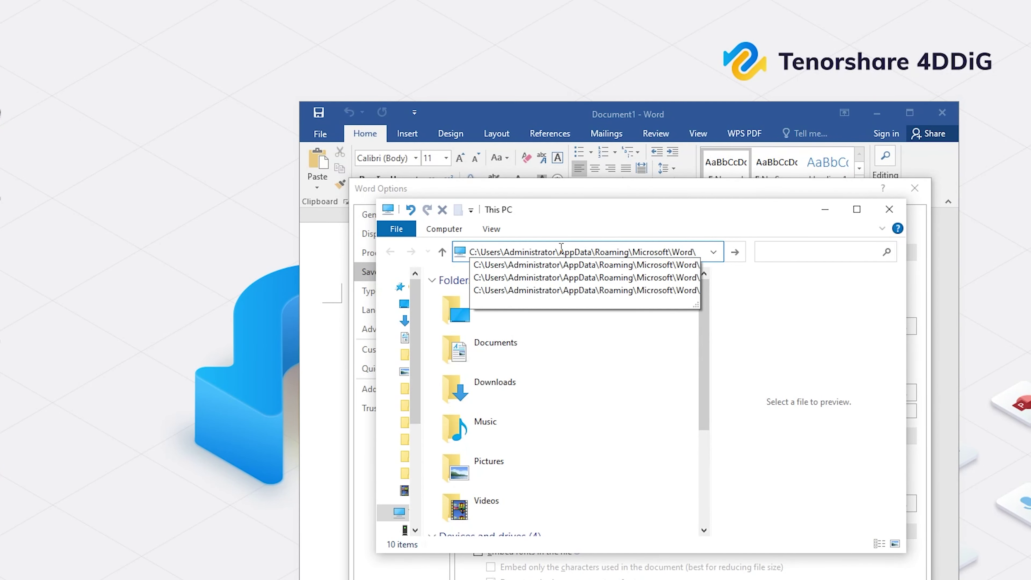
key(Return)
click(527, 311)
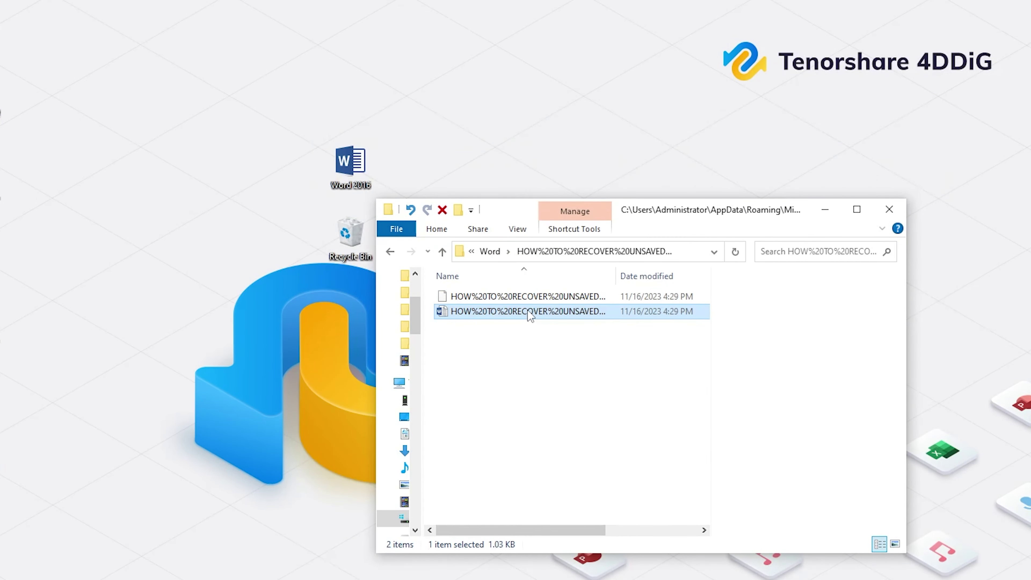
double_click(529, 312)
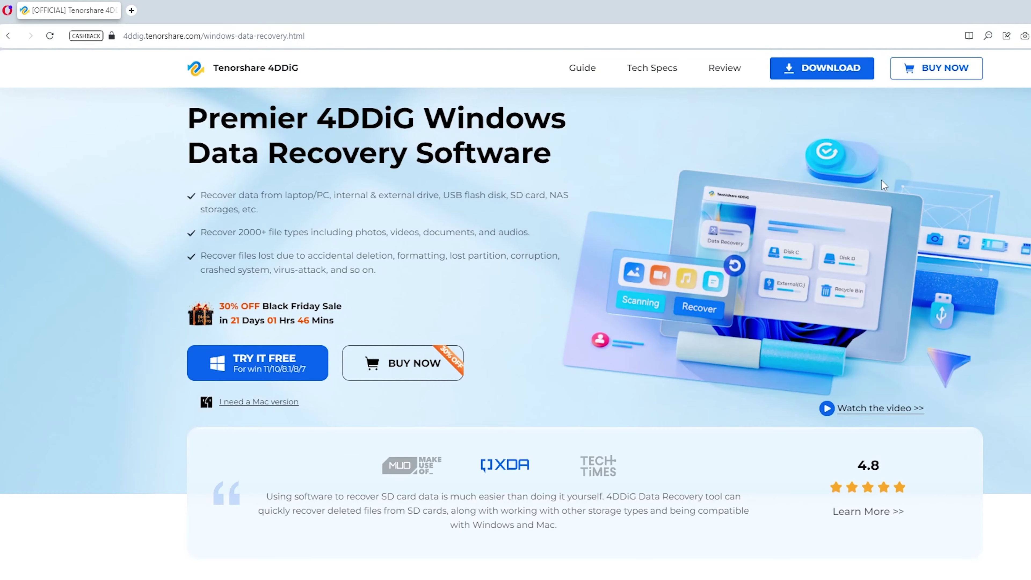
Scroll the 4DDiG page and expand its supported file types list
scroll(882, 183, down, 10)
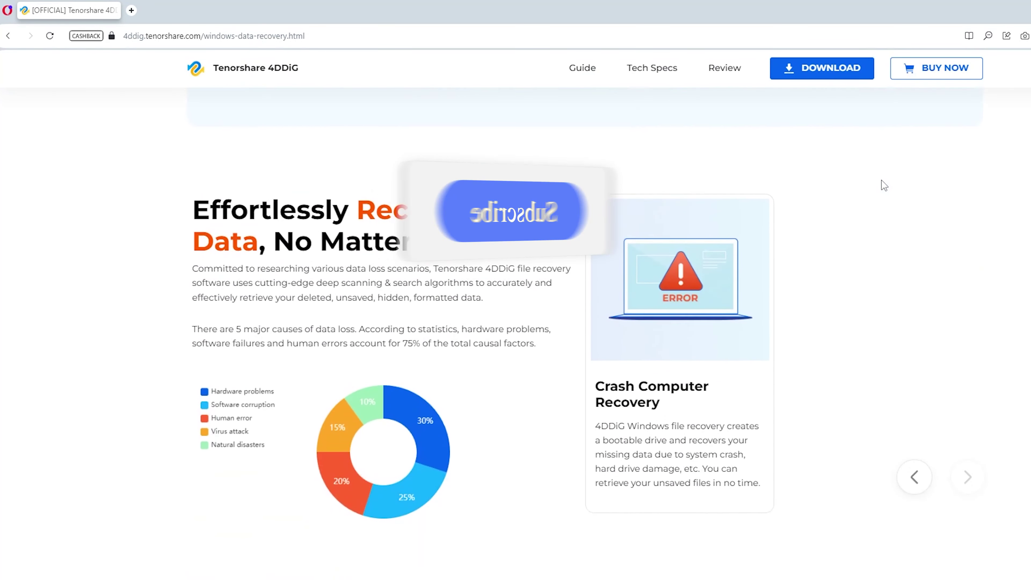
scroll(882, 183, down, 10)
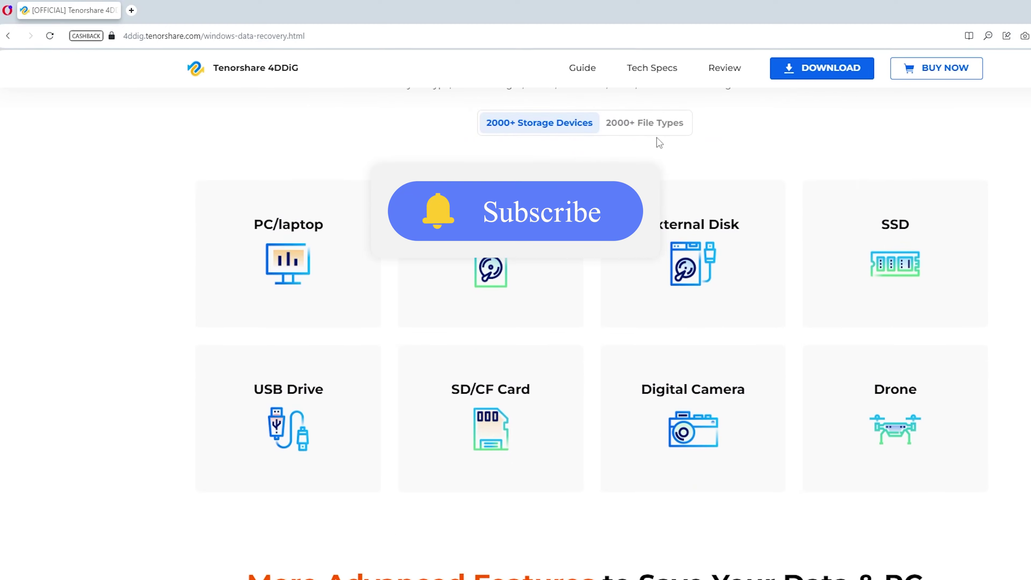
click(651, 137)
scroll(650, 138, down, 8)
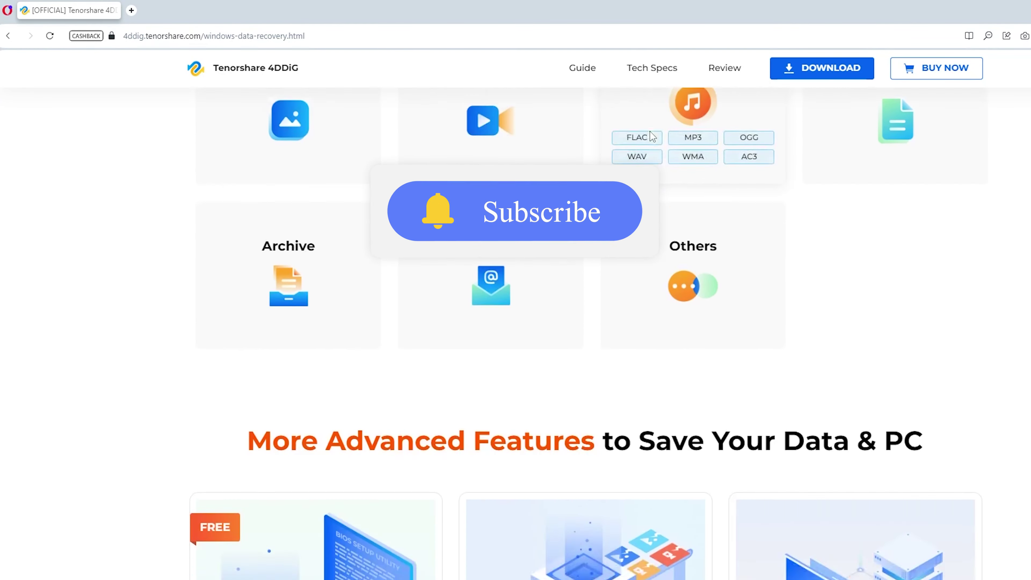